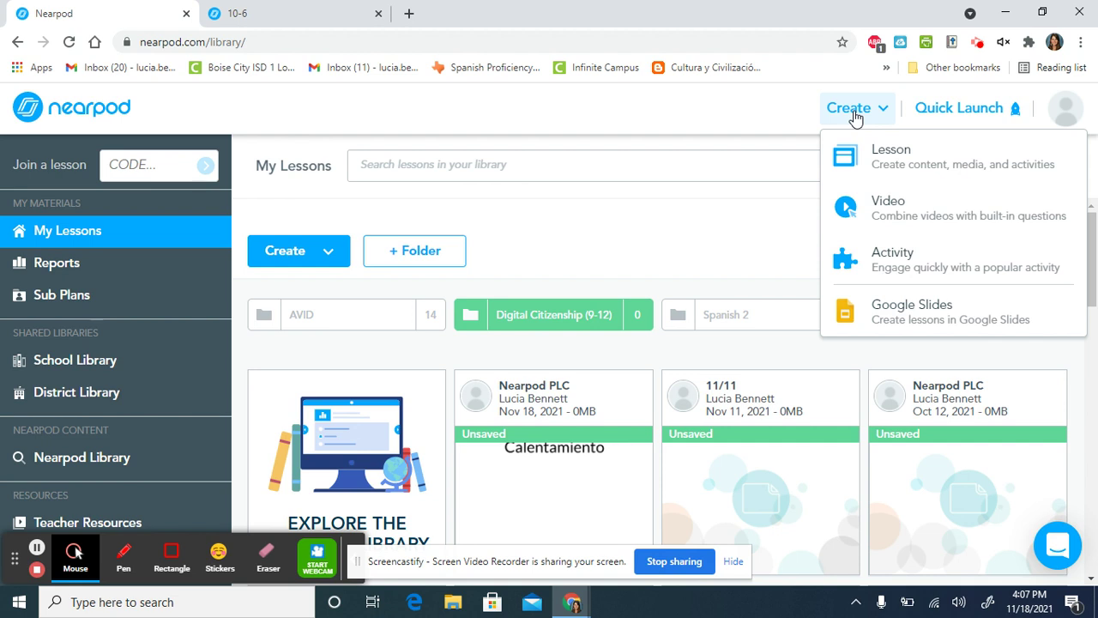
- Rename 'Untitled Lesson (6)' to 'PLC' by accepting the title autocomplete suggestion
{"action": "left_click", "coordinate": [887, 172]}
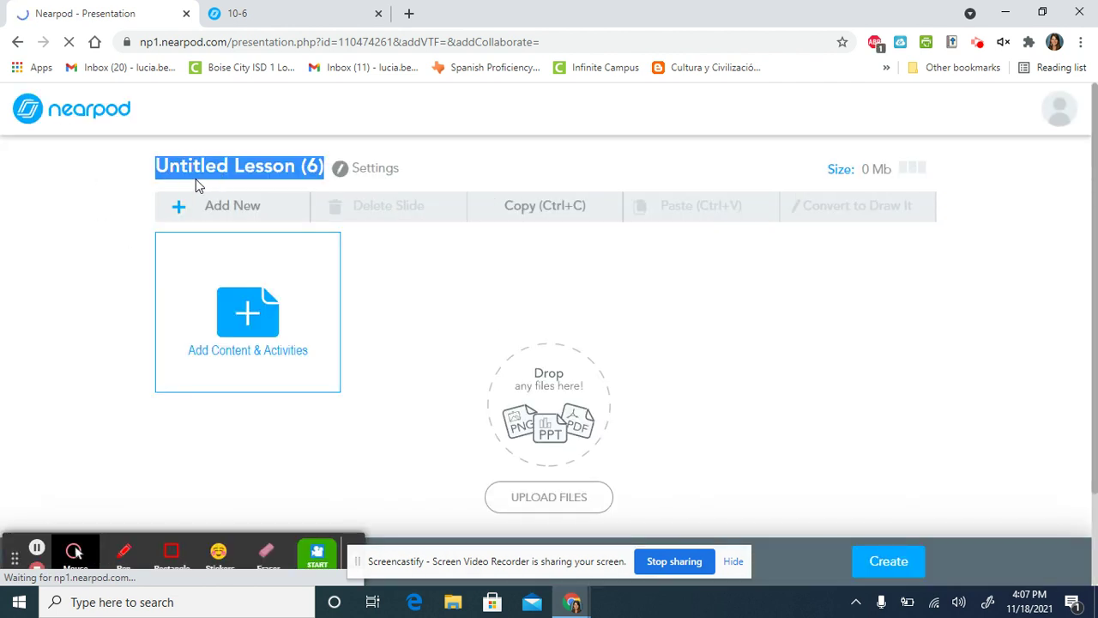
{"action": "type", "text": "P"}
{"action": "left_click", "coordinate": [196, 185]}
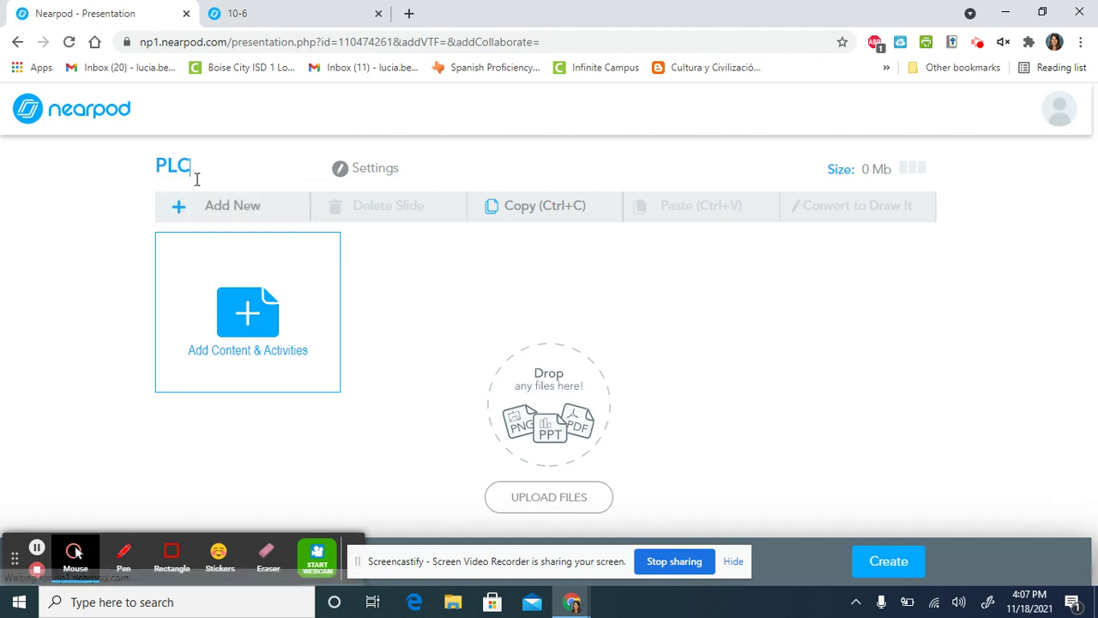
- Add a Slides (classic) item to the lesson from the Content choices
{"action": "left_click", "coordinate": [251, 317]}
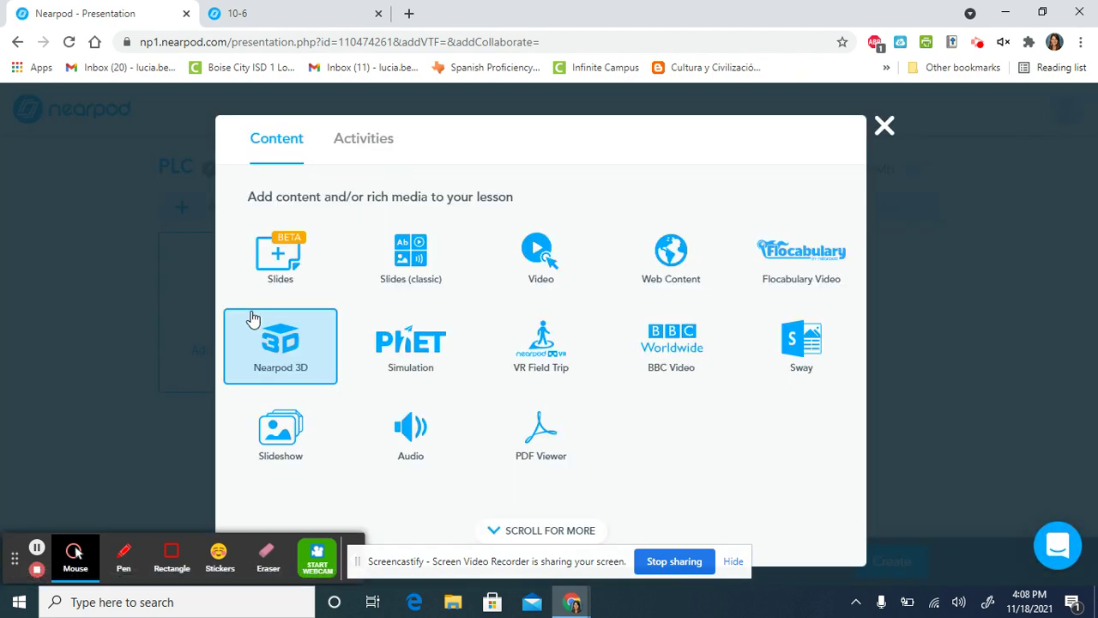
{"action": "left_click", "coordinate": [408, 265]}
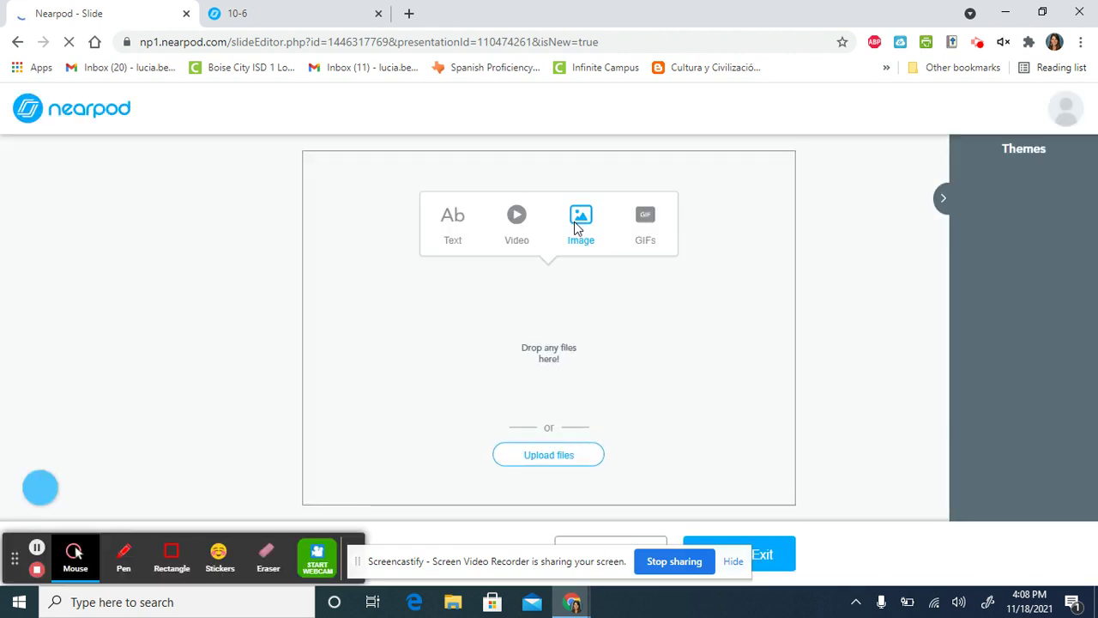
- Title the slide 'Calentamiento' and look over the media options without adding any
{"action": "left_click", "coordinate": [423, 182]}
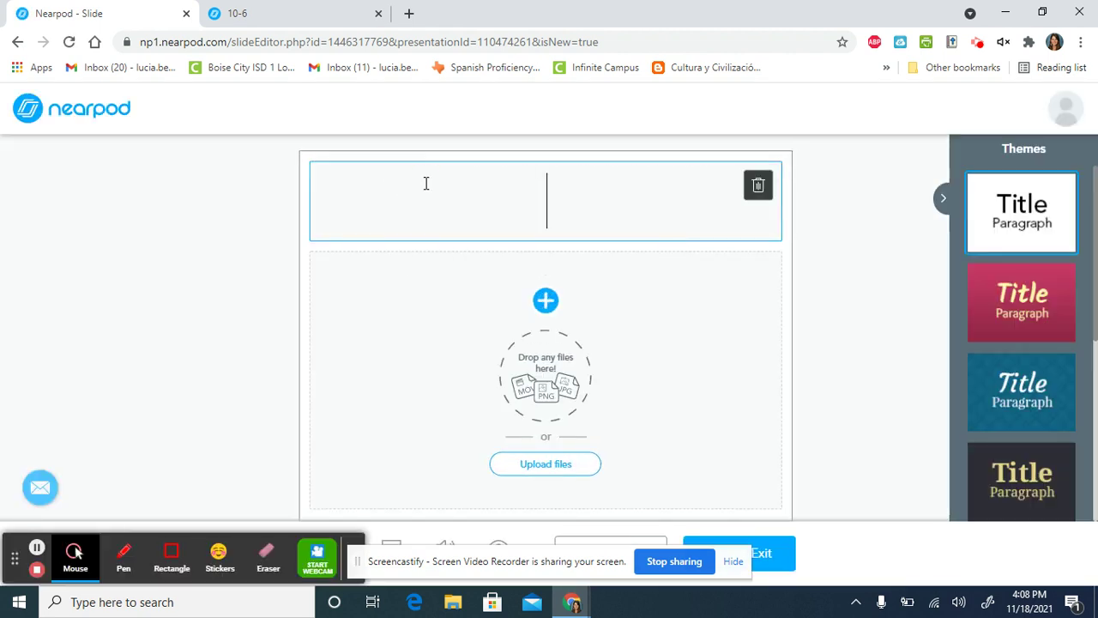
{"action": "type", "text": "Calenta"}
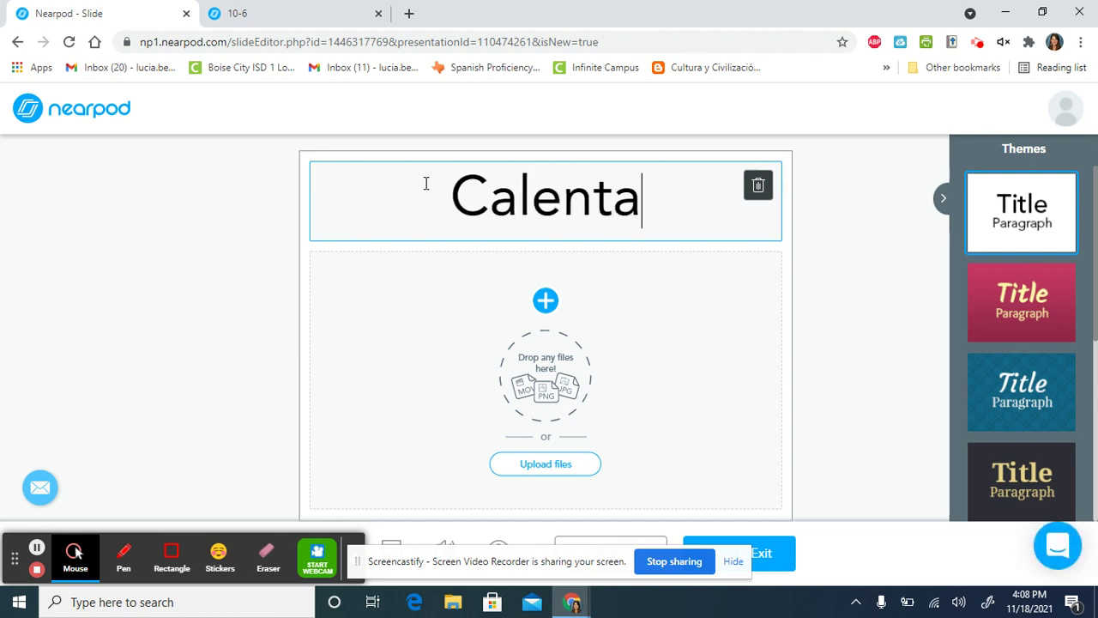
{"action": "type", "text": "miento"}
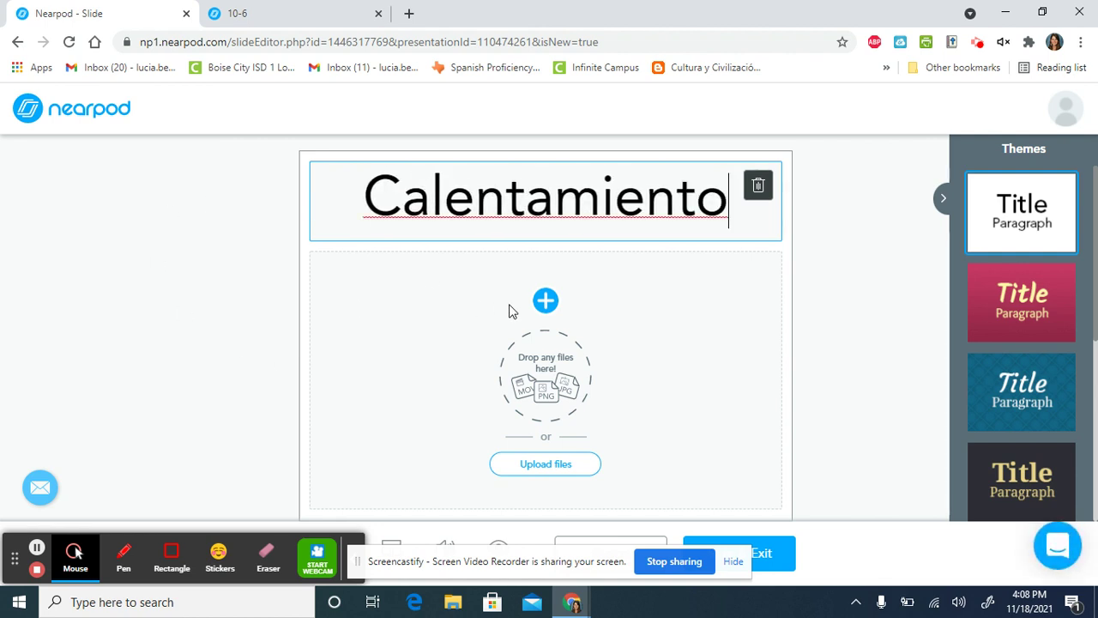
{"action": "left_click", "coordinate": [545, 300]}
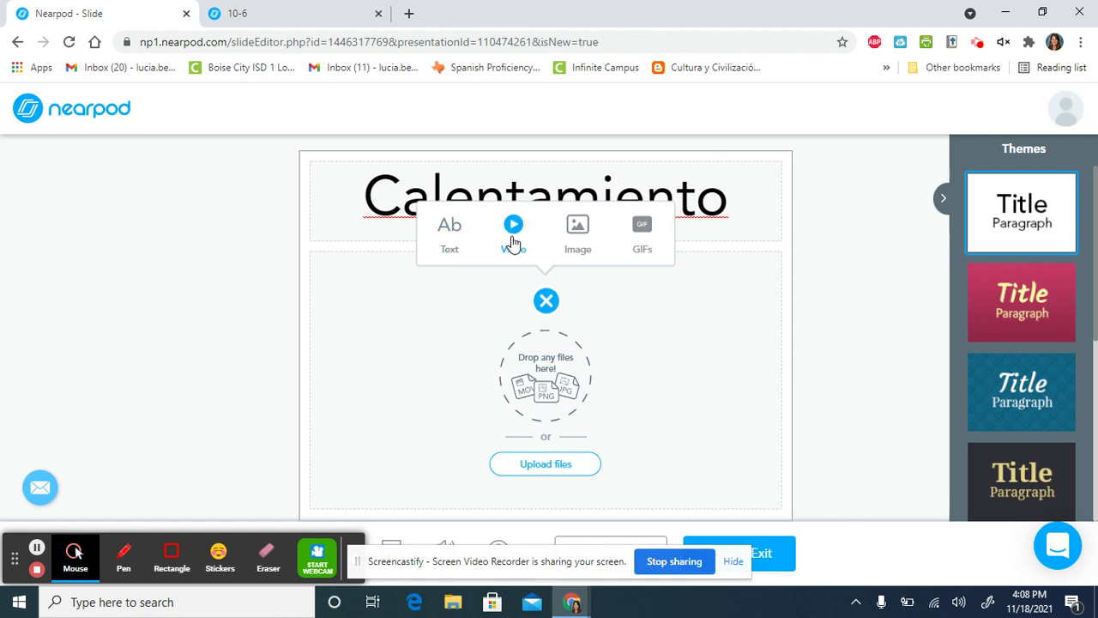
{"action": "left_click", "coordinate": [391, 543]}
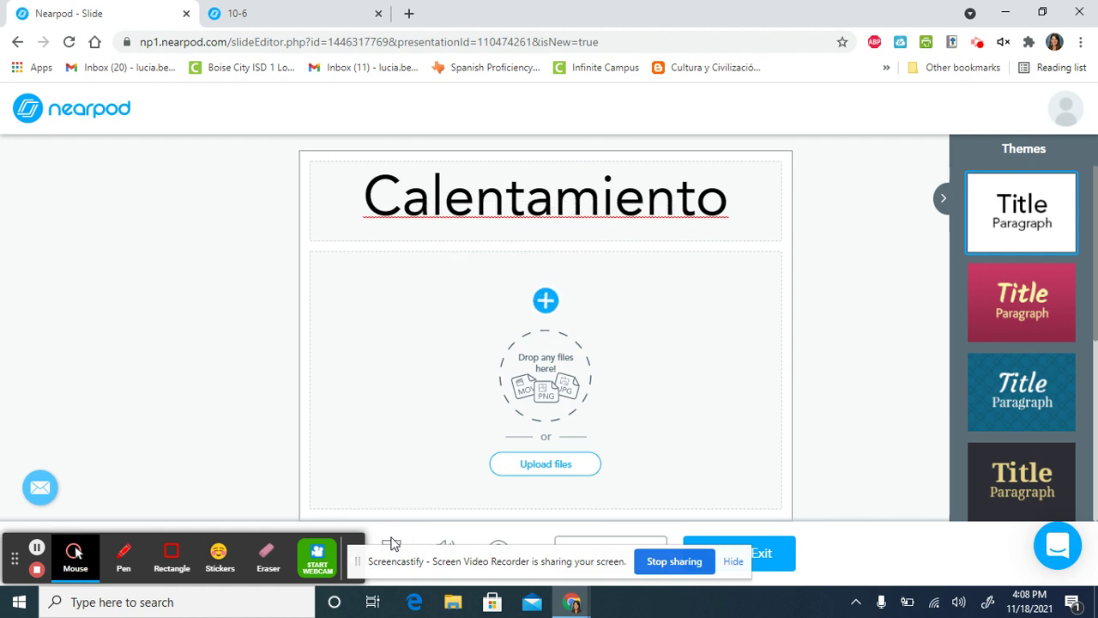
- Hide the Screencastify screen-sharing bar so the slide's bottom toolbar is visible
{"action": "left_click", "coordinate": [732, 562]}
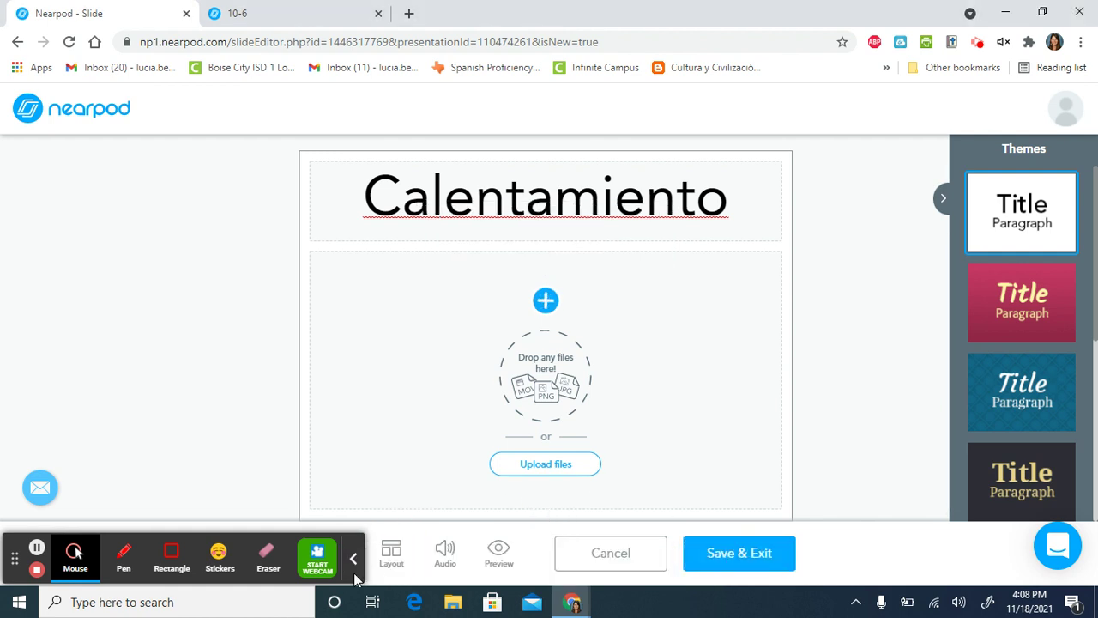
{"action": "left_click", "coordinate": [399, 562]}
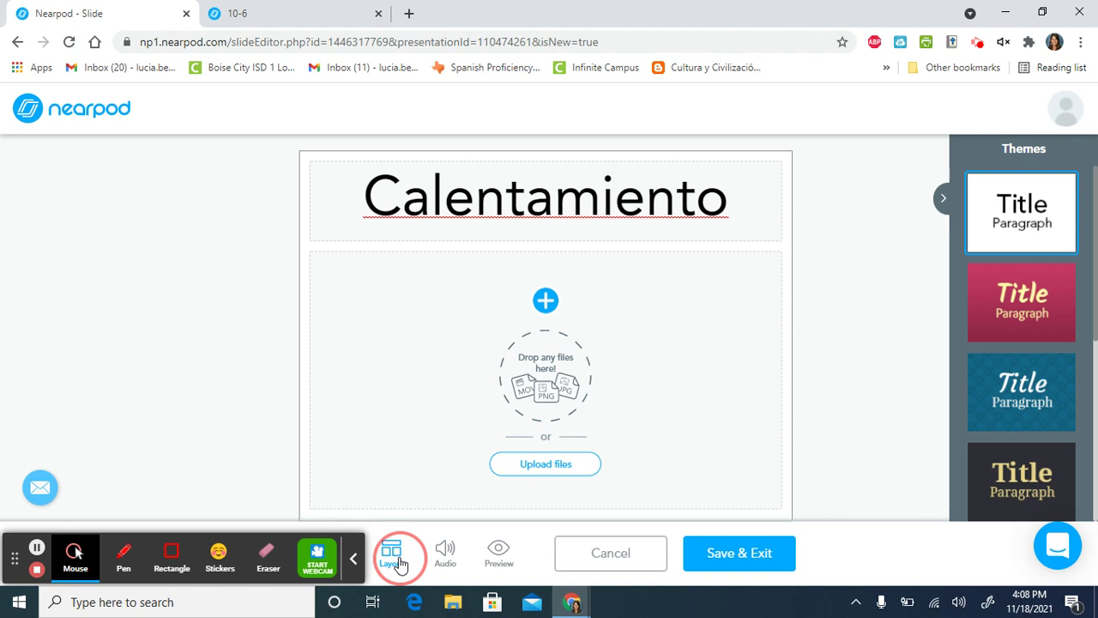
{"action": "left_click", "coordinate": [491, 516]}
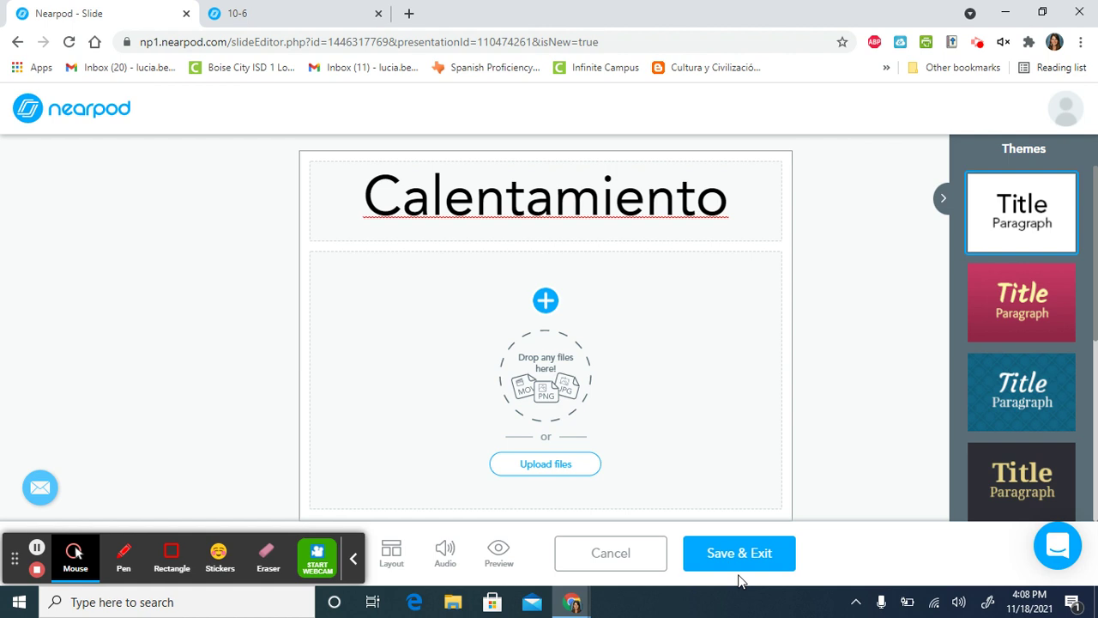
- Save the Calentamiento slide as slide 1 and reopen Add Content & Activities
{"action": "left_click", "coordinate": [717, 554]}
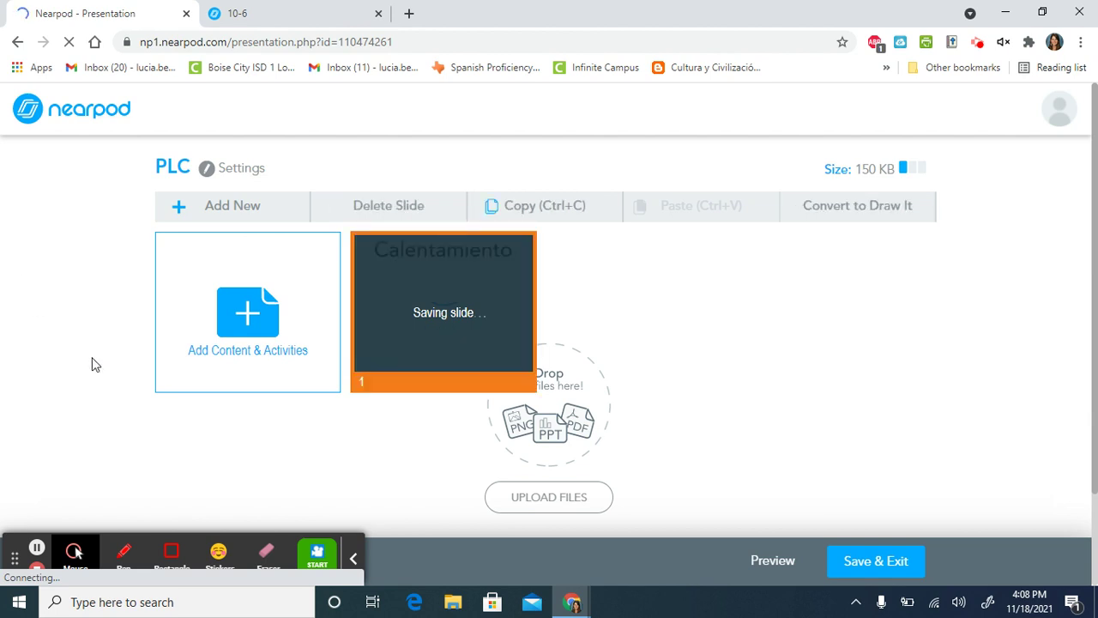
{"action": "left_click", "coordinate": [234, 317]}
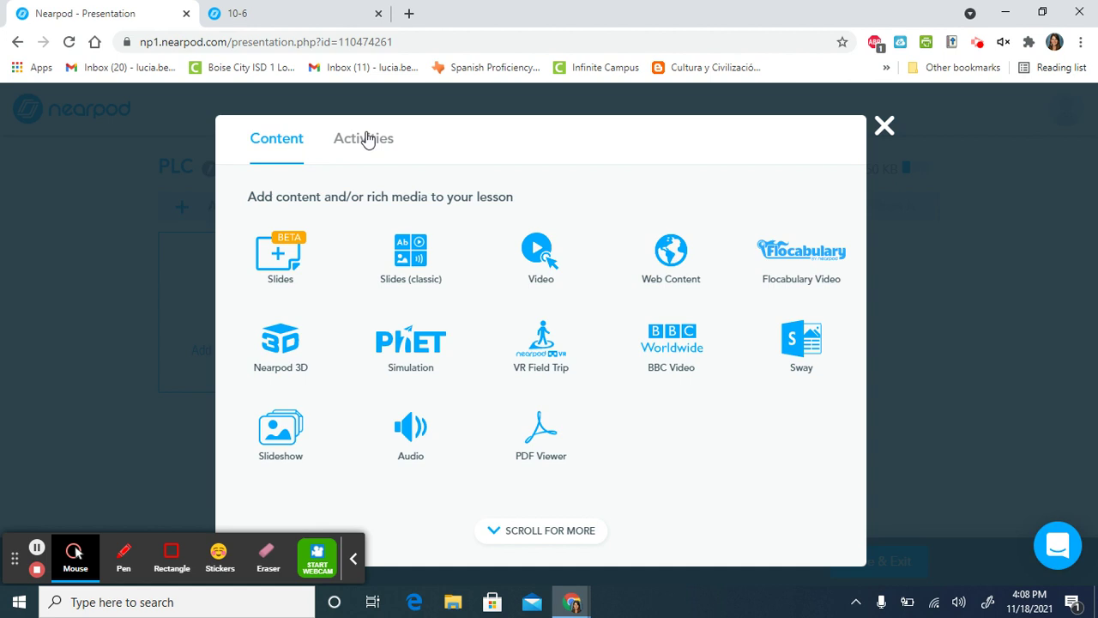
- Show the Activities tab and try the open-ended question activity
{"action": "left_click", "coordinate": [366, 139]}
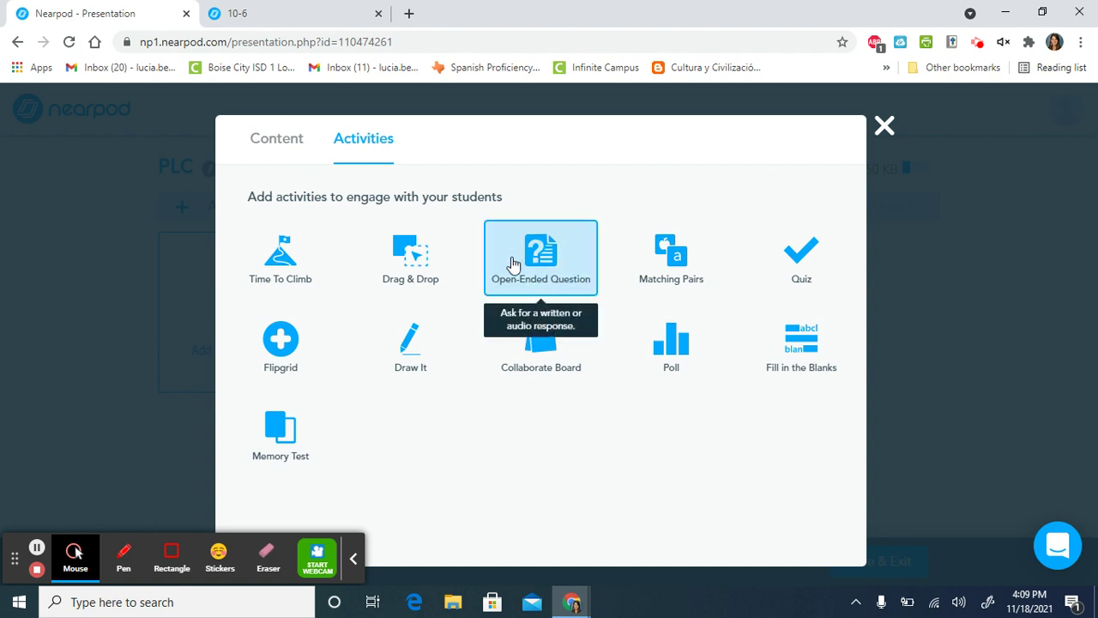
{"action": "left_click", "coordinate": [549, 244]}
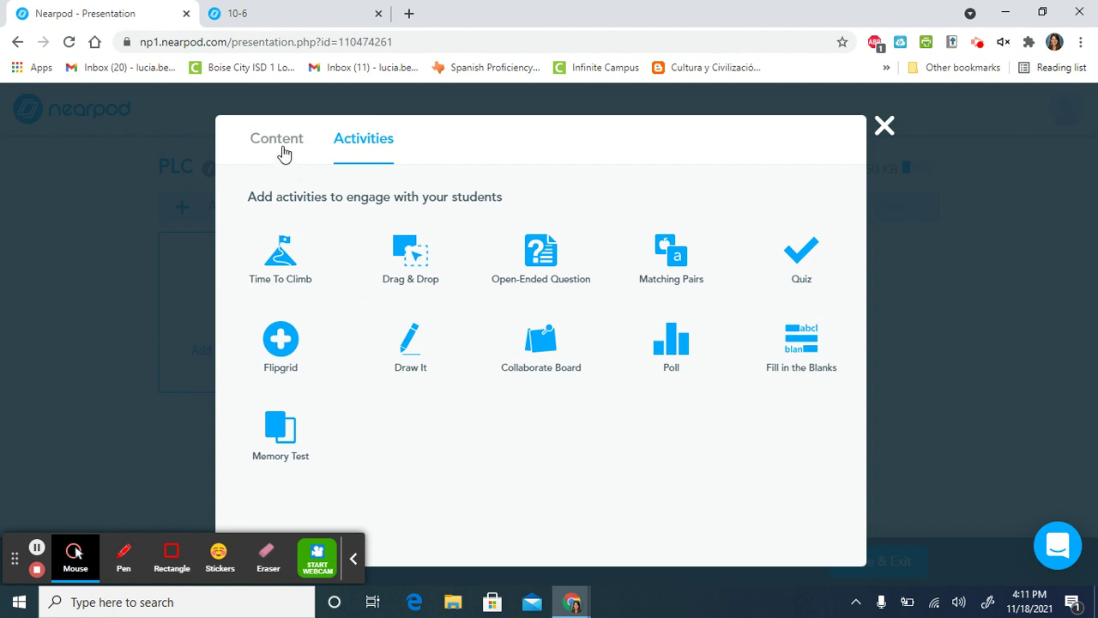
- From the Content tab, browse the PhET Simulation Staff Picks, then close the collection
{"action": "left_click", "coordinate": [280, 152]}
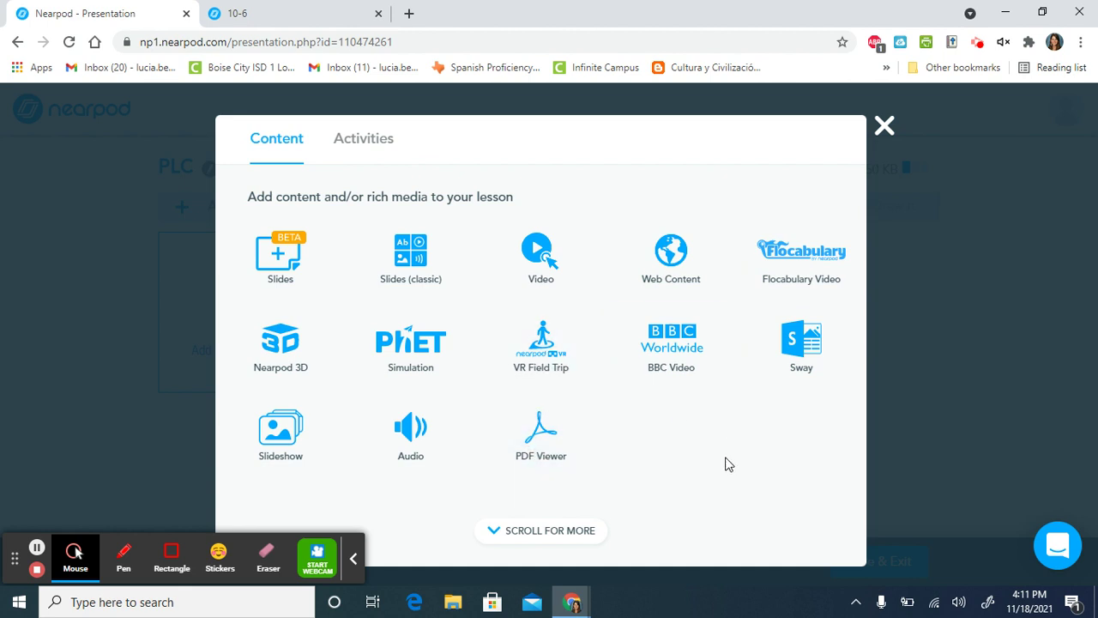
{"action": "left_click", "coordinate": [408, 362]}
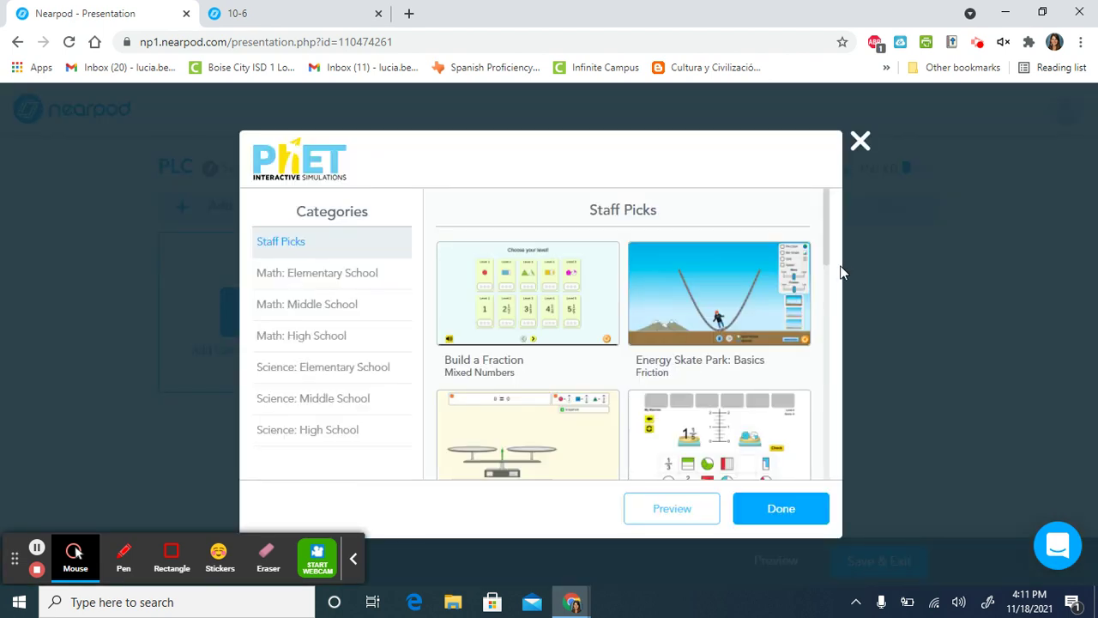
{"action": "left_click", "coordinate": [830, 324]}
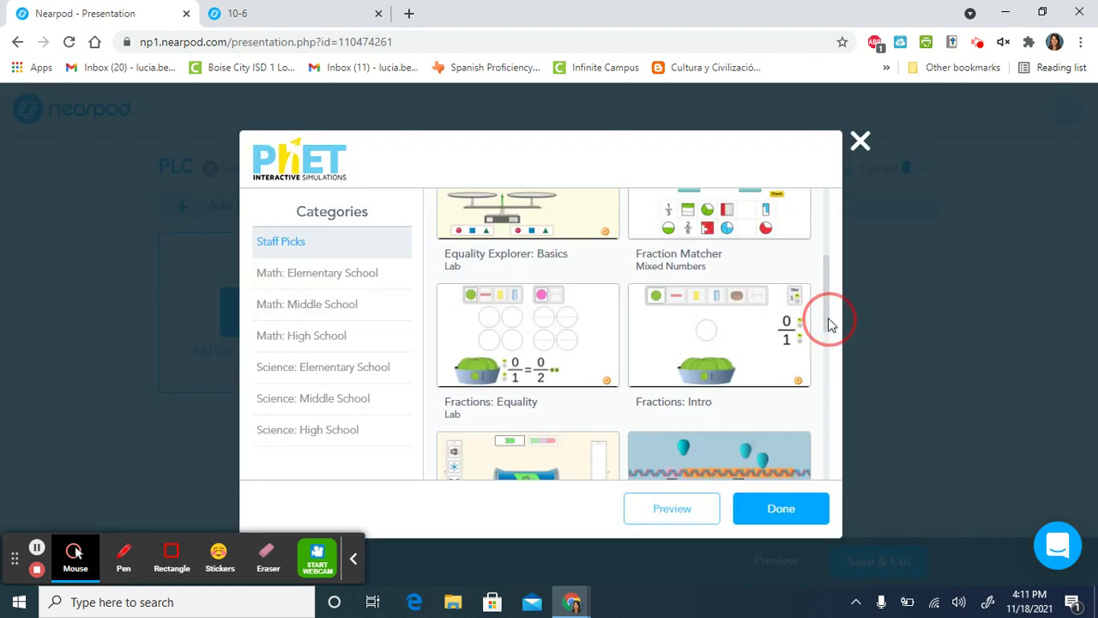
{"action": "left_click", "coordinate": [861, 143]}
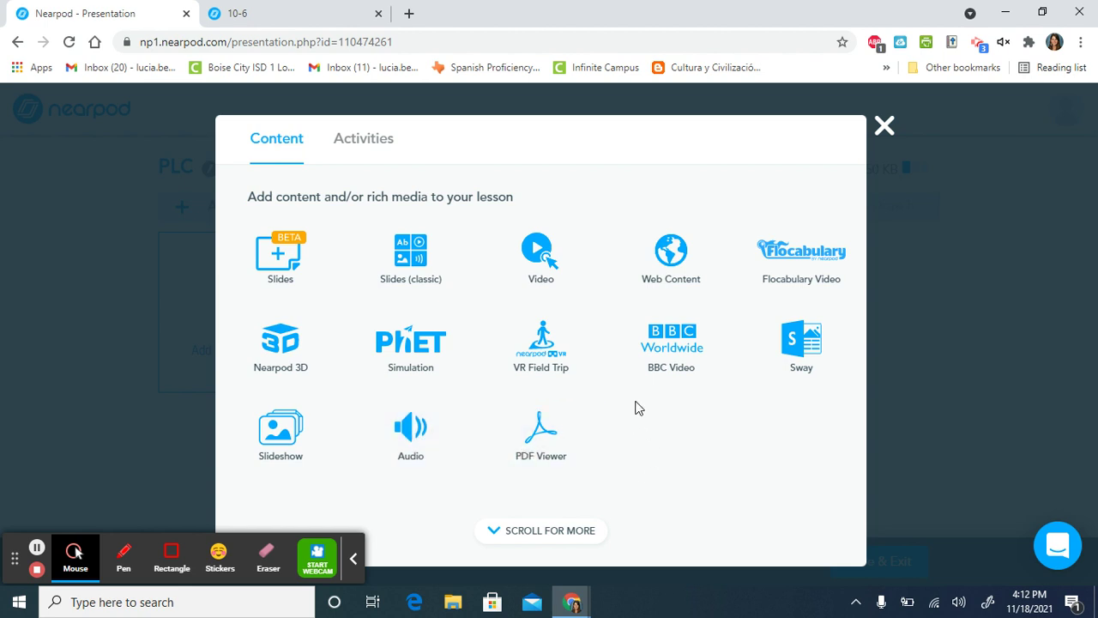
- Search YouTube for 'AR conjugation' and save the first result, 'Spanish: Conjugating AR verbs - Present Tense'
{"action": "left_click", "coordinate": [562, 275]}
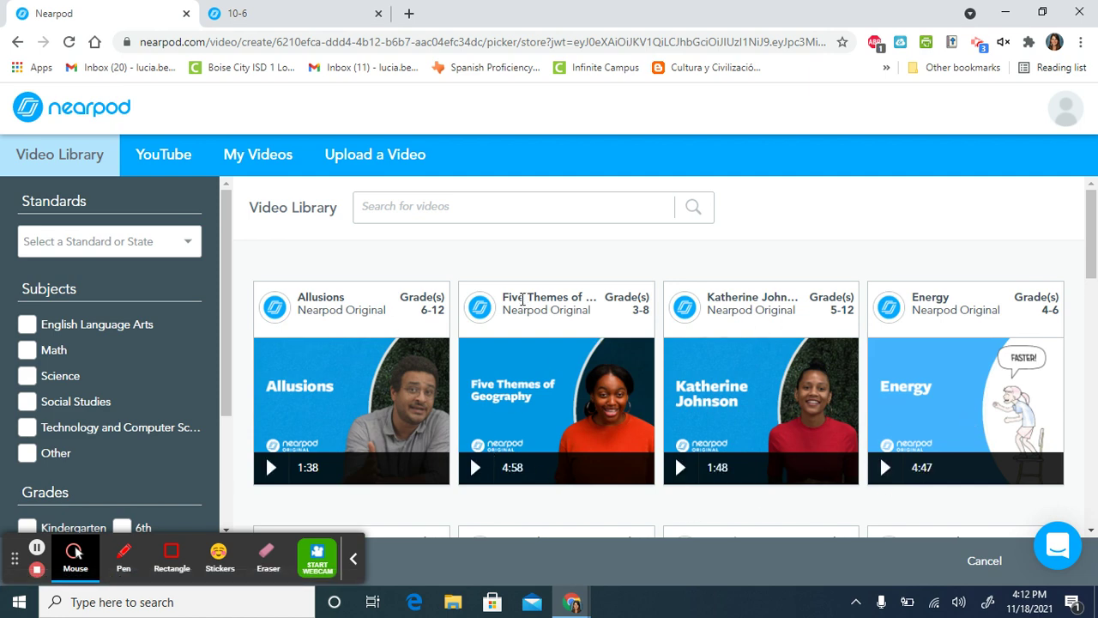
{"action": "left_click", "coordinate": [166, 157]}
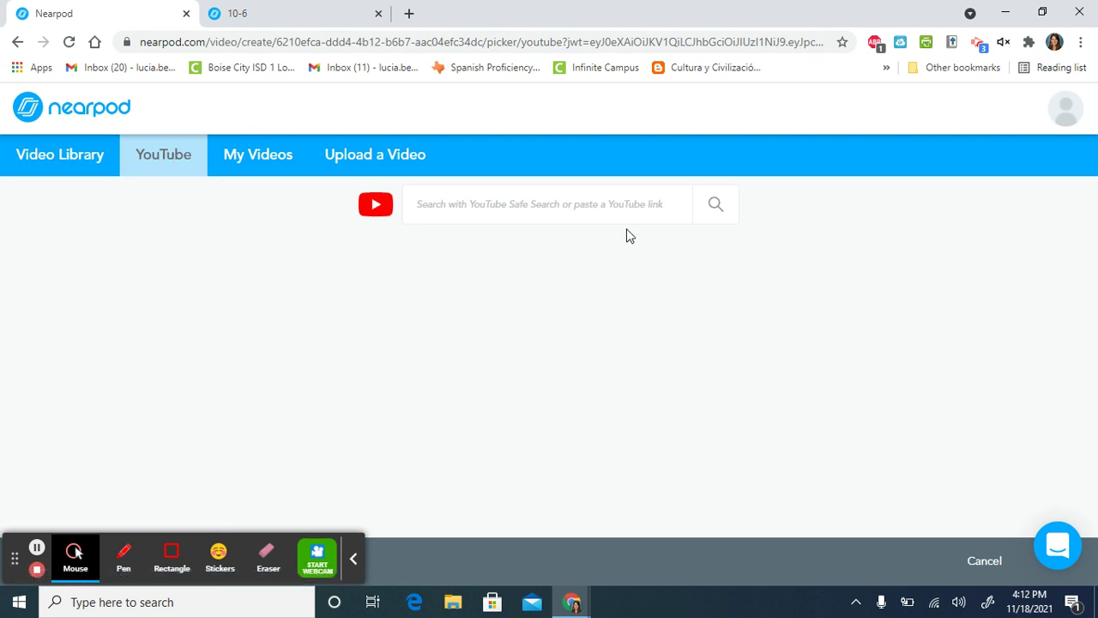
{"action": "left_click", "coordinate": [558, 210]}
{"action": "type", "text": "AR c"}
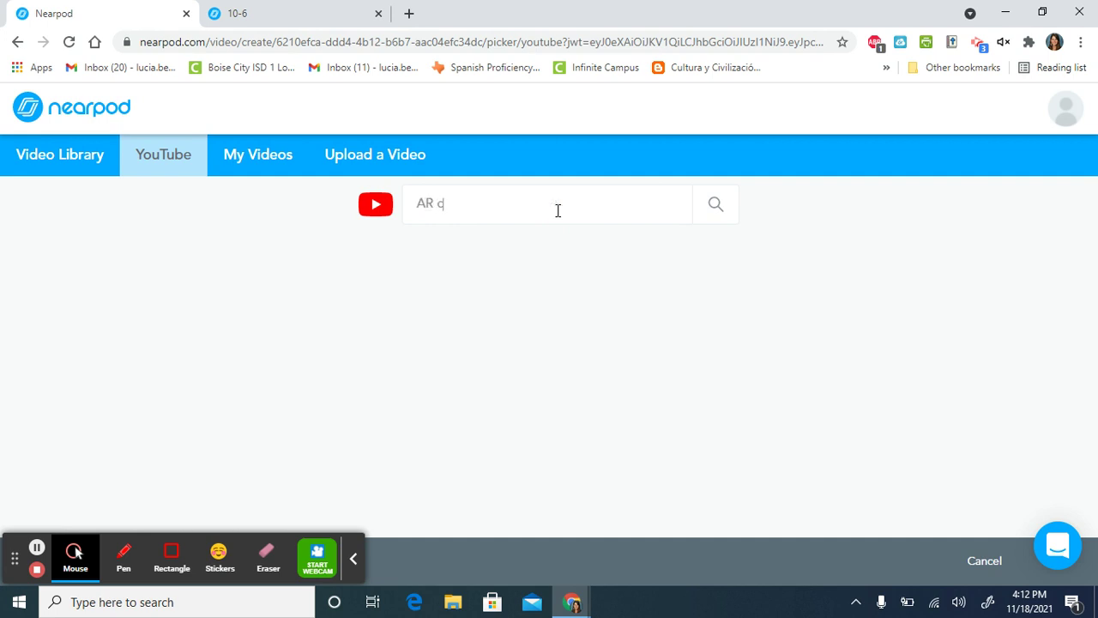
{"action": "type", "text": "onjugation"}
{"action": "key", "text": "Return"}
{"action": "left_click", "coordinate": [562, 270]}
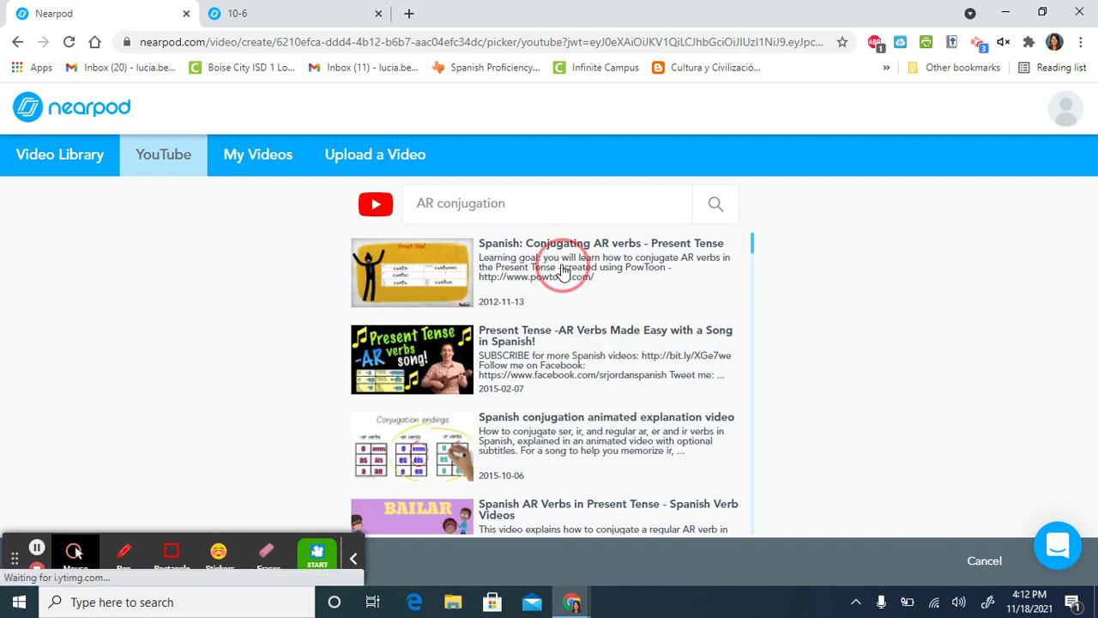
{"action": "left_click", "coordinate": [978, 566]}
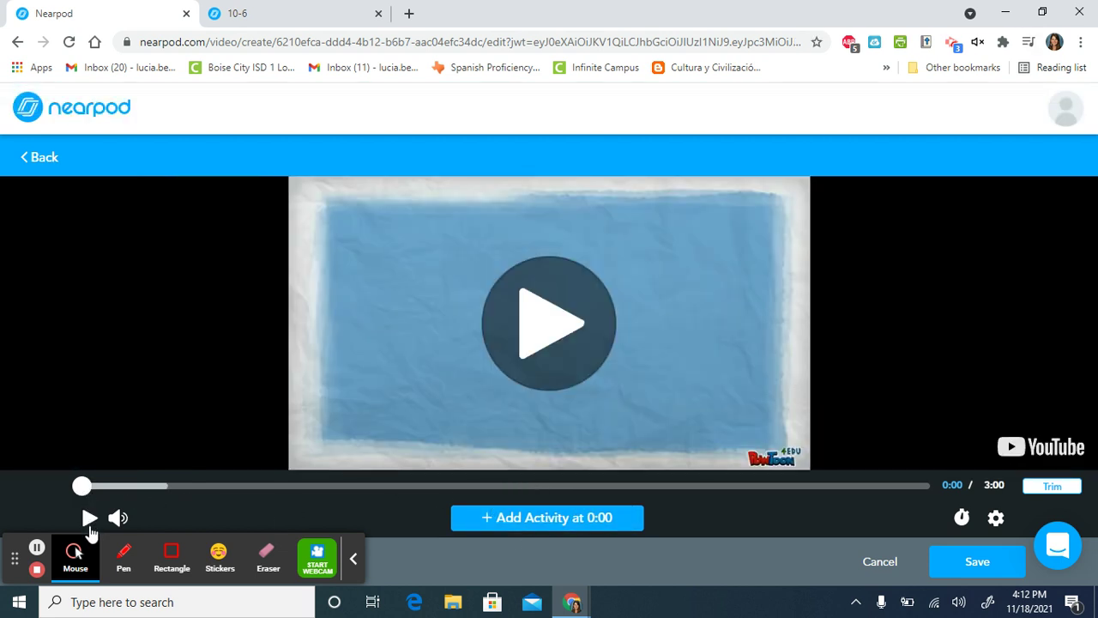
- Play the AR verbs video to 0:05 and preview the question types offered there
{"action": "left_click", "coordinate": [89, 519]}
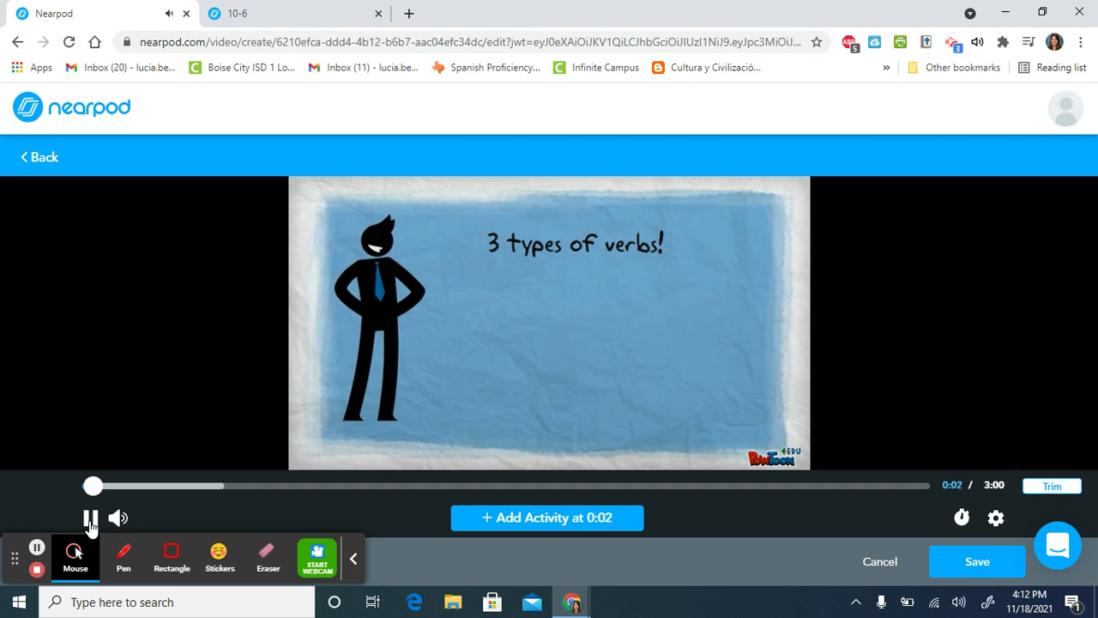
{"action": "left_click", "coordinate": [577, 518]}
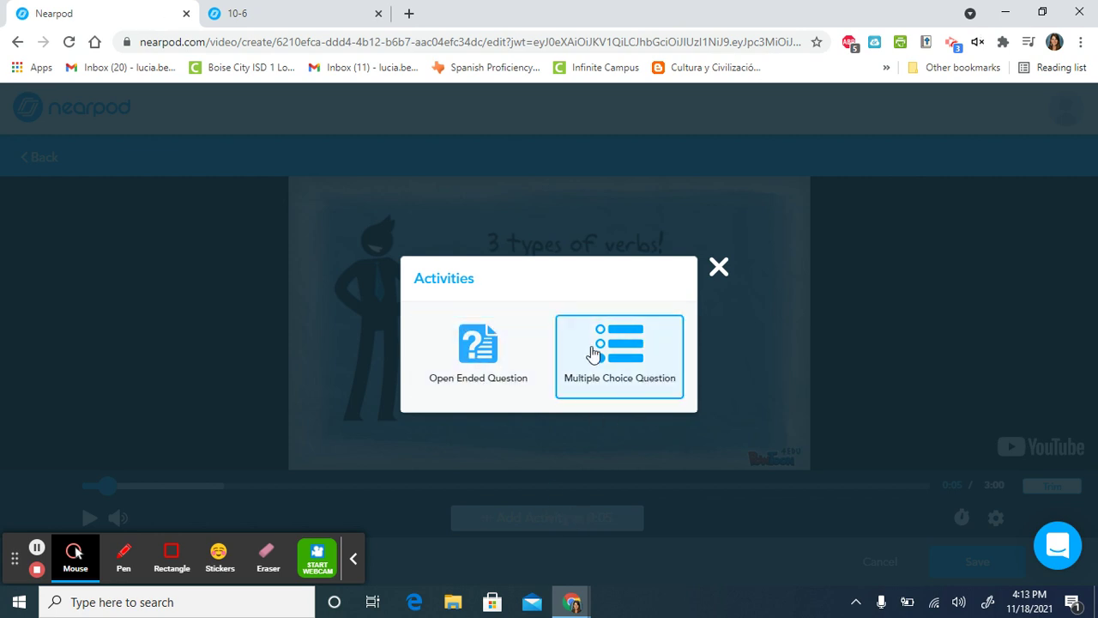
{"action": "left_click", "coordinate": [719, 269]}
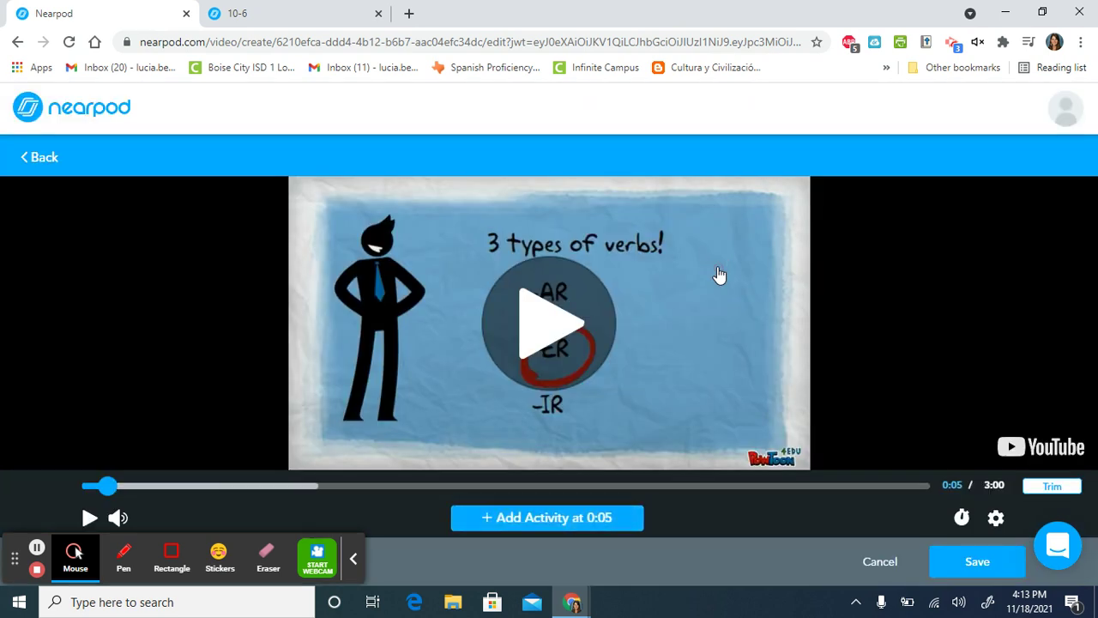
- Cancel the video edit, dismiss the confirmation, then cancel again to bring the prompt back
{"action": "left_click", "coordinate": [892, 562]}
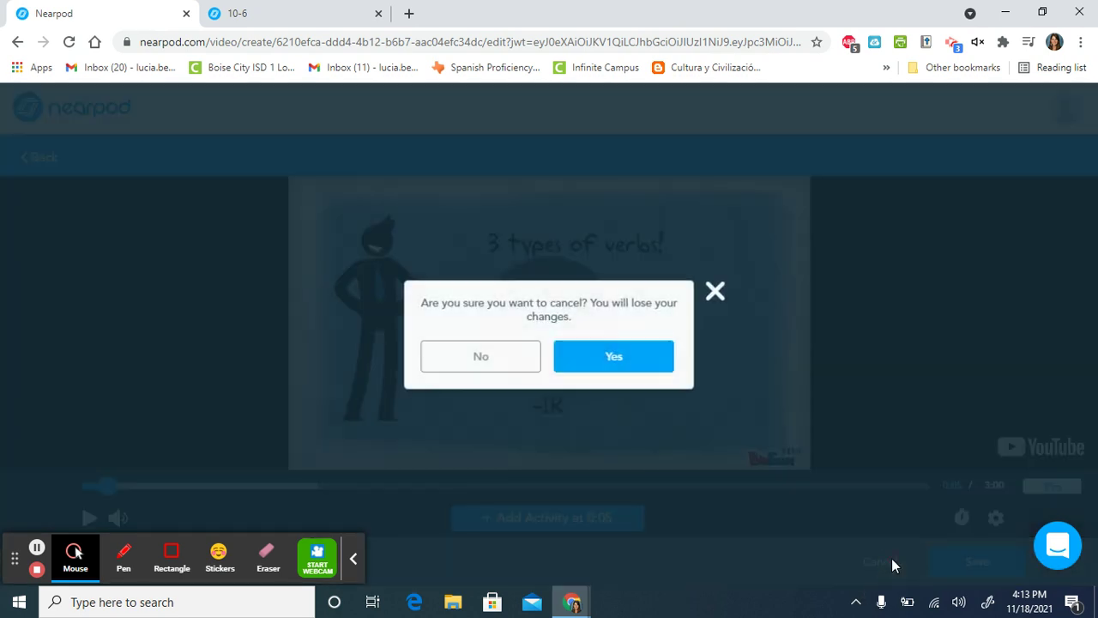
{"action": "left_click", "coordinate": [717, 295]}
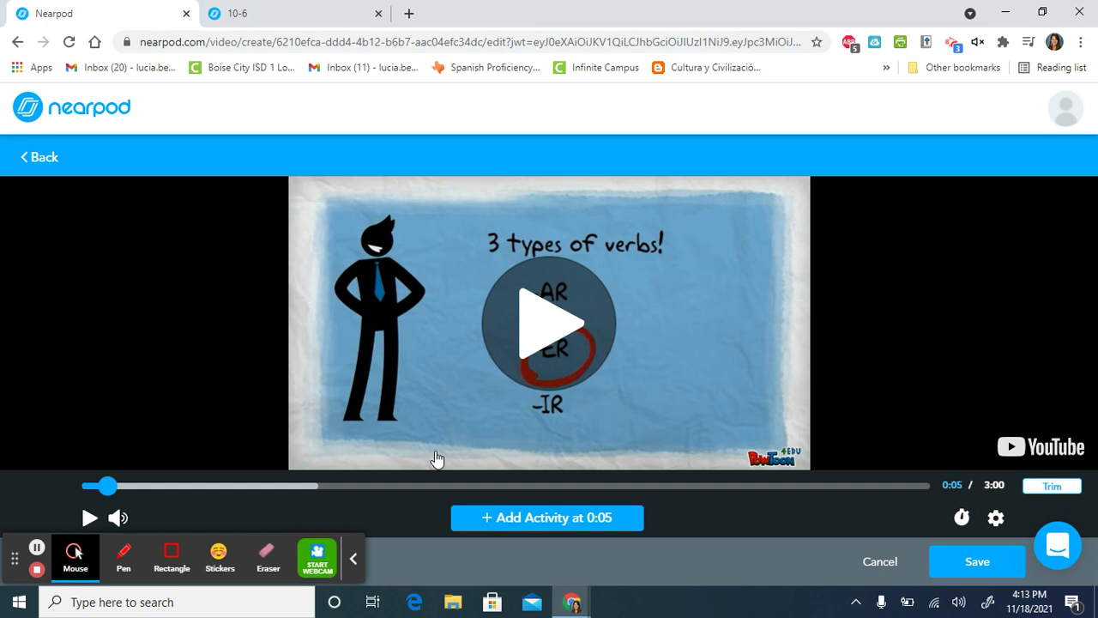
{"action": "left_click", "coordinate": [878, 568]}
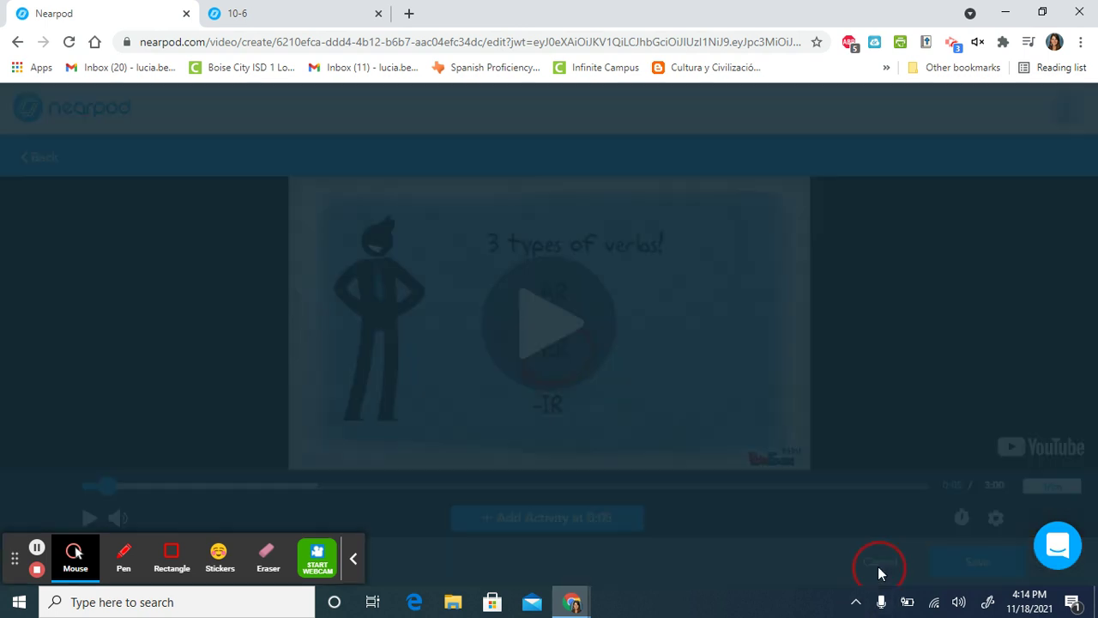